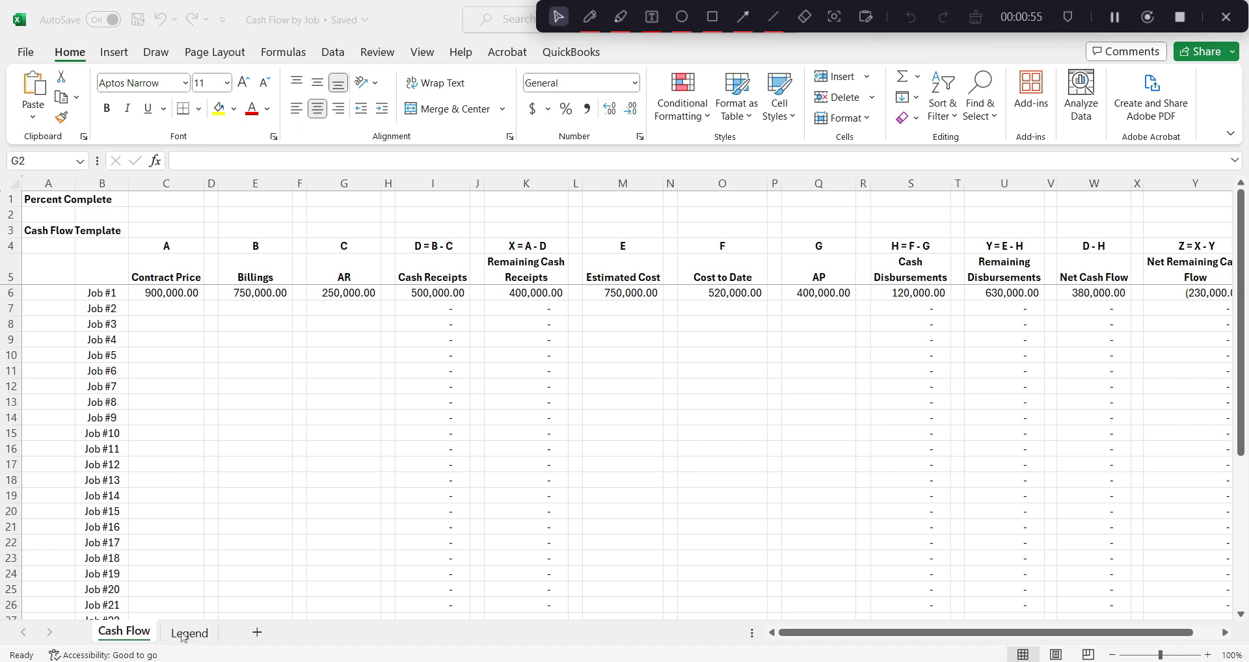
- Read the column definitions on the Legend sheet and return to the Cash Flow sheet
{"action": "left_click", "coordinate": [187, 633]}
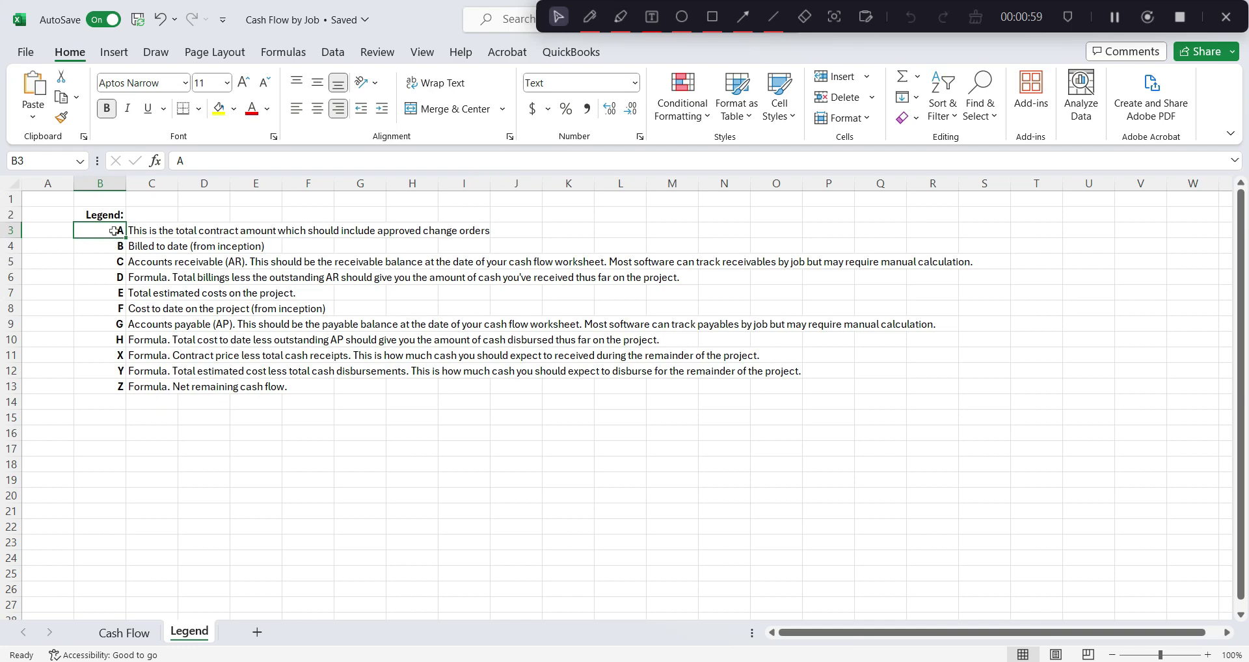
{"action": "left_click", "coordinate": [117, 632]}
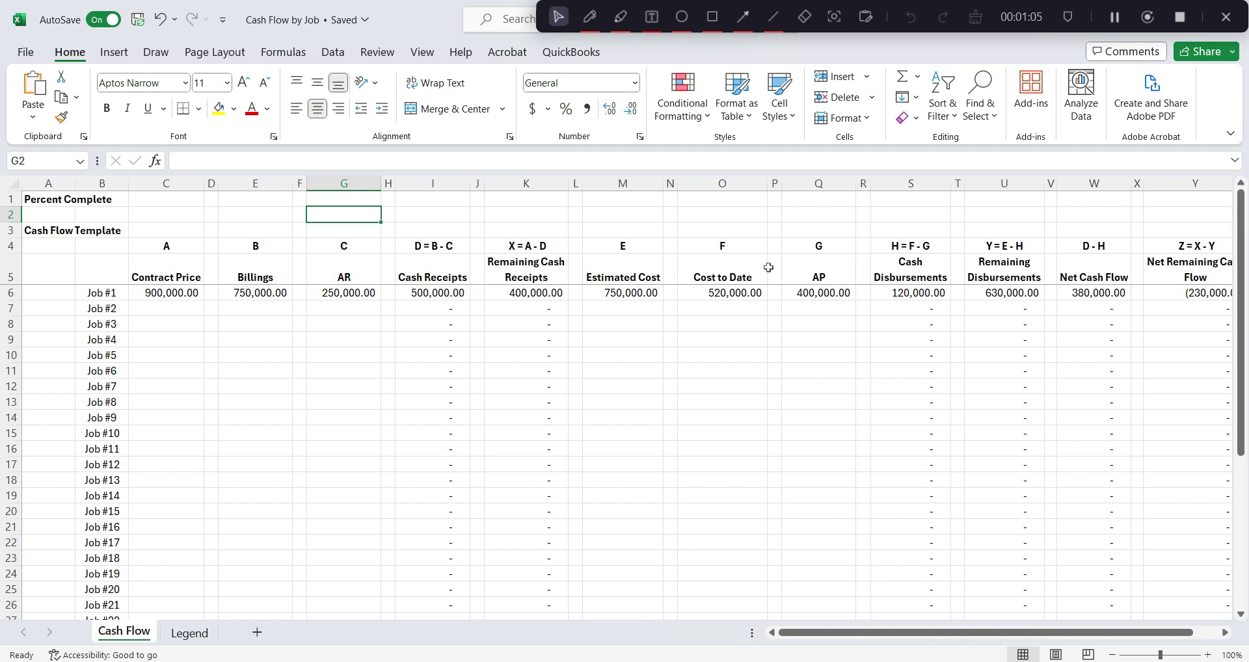
- Review Job #1's entries for Contract Price, Billings and AR in row 6
{"action": "left_click", "coordinate": [165, 278]}
{"action": "left_click", "coordinate": [168, 292]}
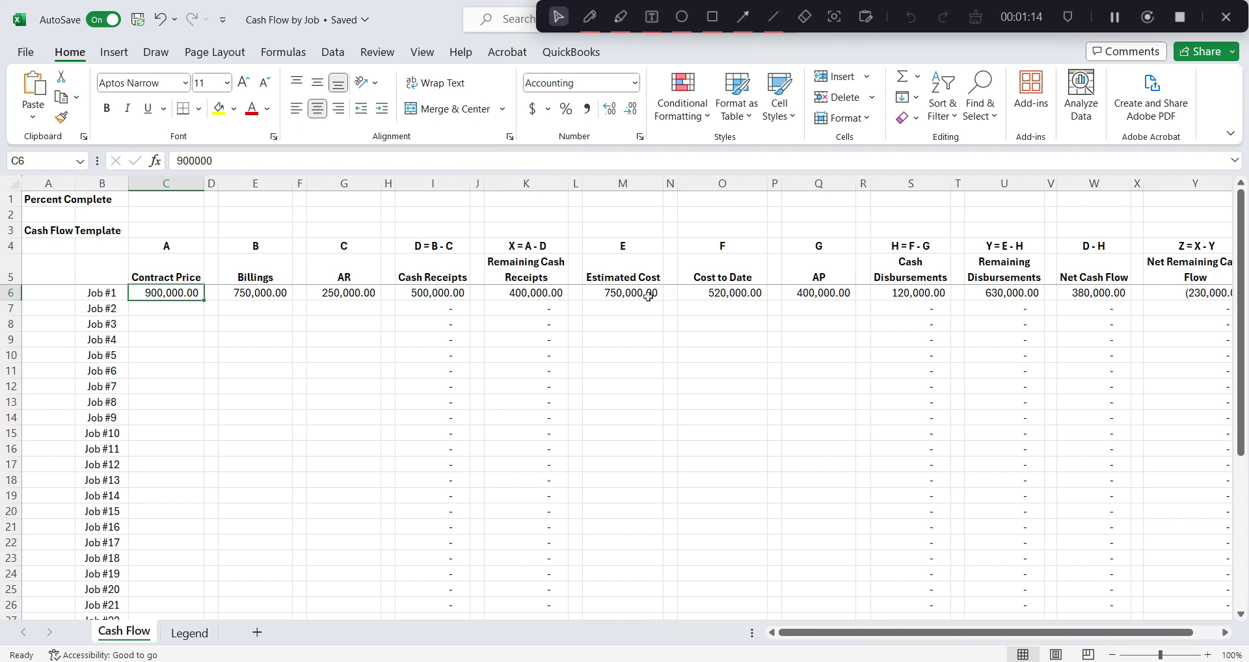
{"action": "key", "text": "Right"}
{"action": "key", "text": "Right"}
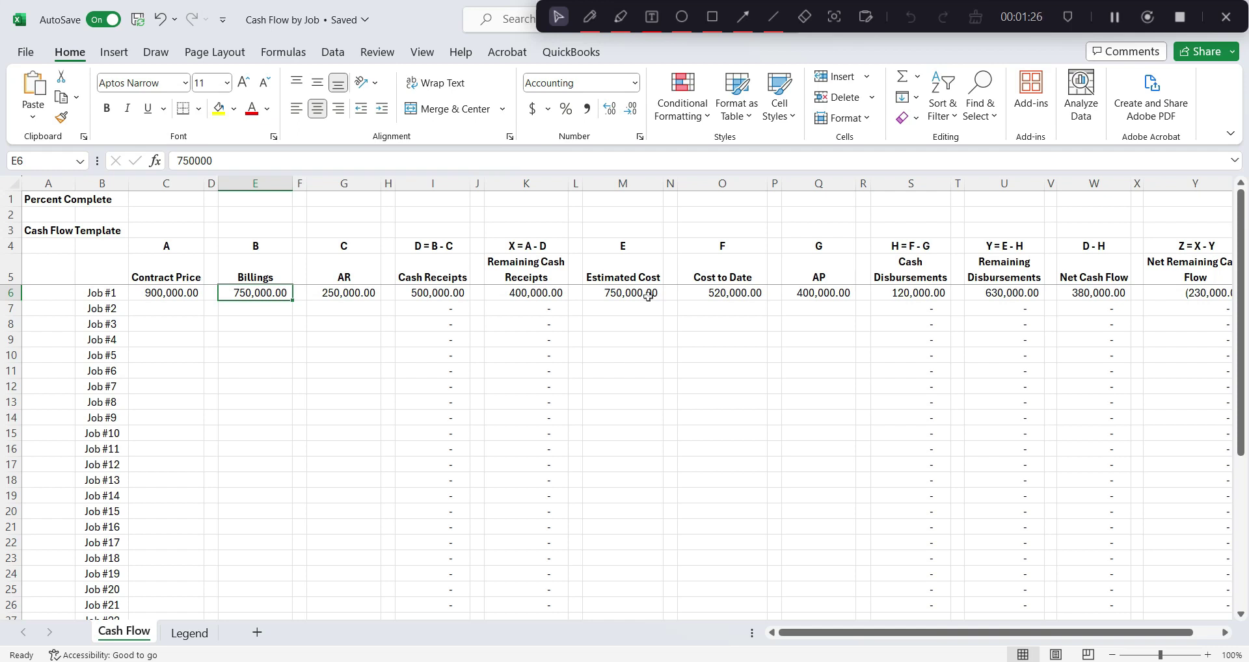
{"action": "key", "text": "Right"}
{"action": "key", "text": "Right"}
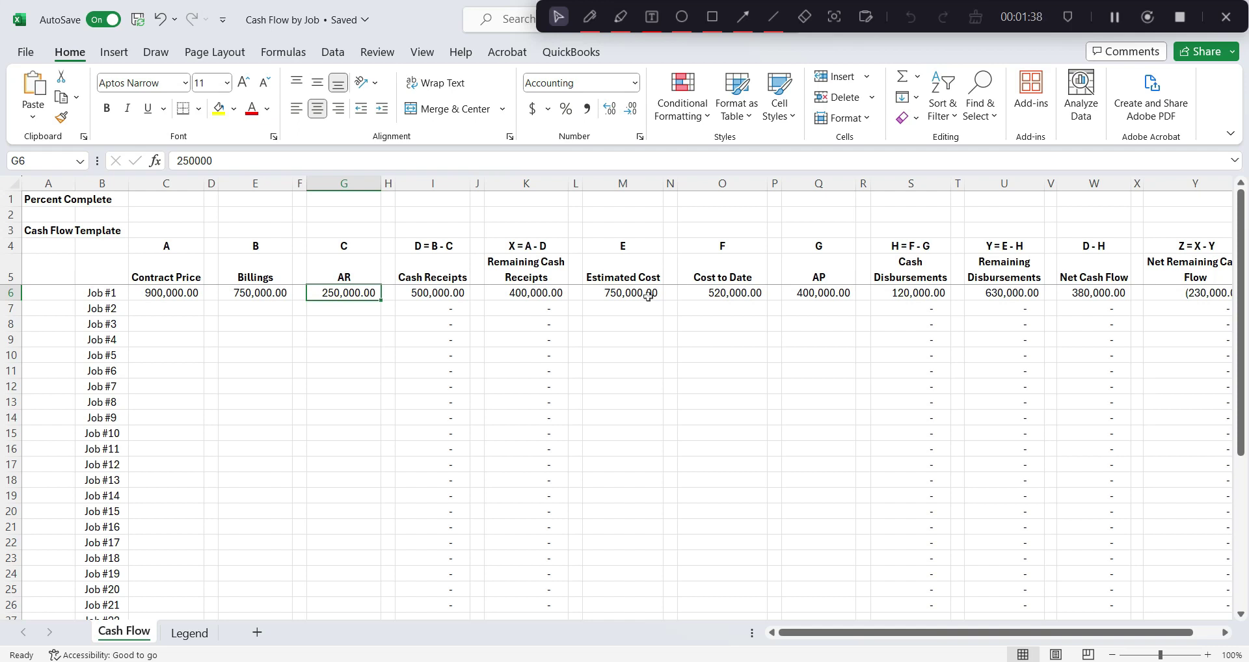
- Inspect the Cash Receipts formula for Job #1 in cell I6 and leave it as is
{"action": "key", "text": "Right"}
{"action": "key", "text": "Right"}
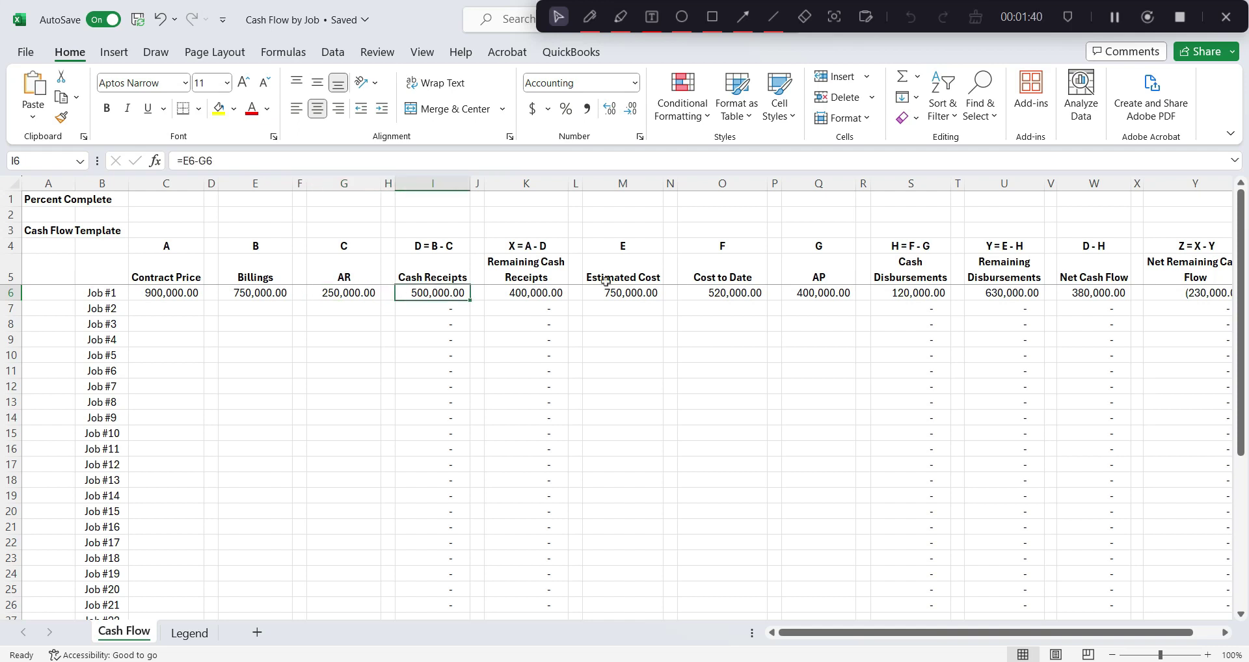
{"action": "key", "text": "F2"}
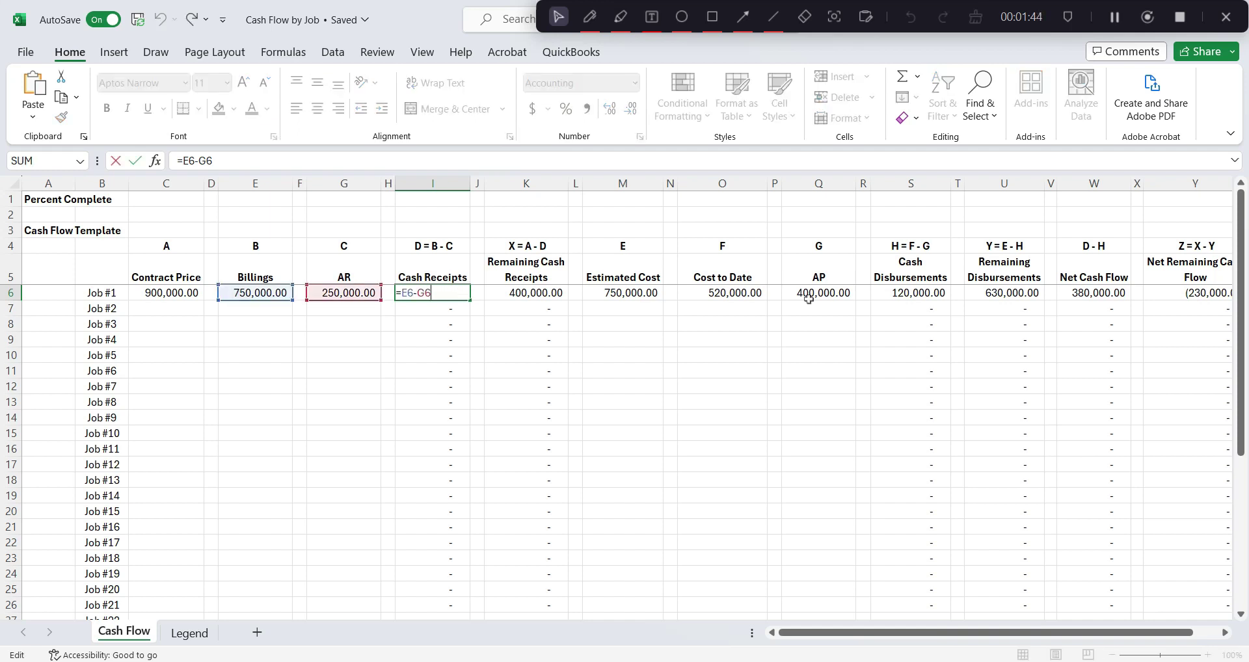
{"action": "key", "text": "Return"}
{"action": "key", "text": "Up"}
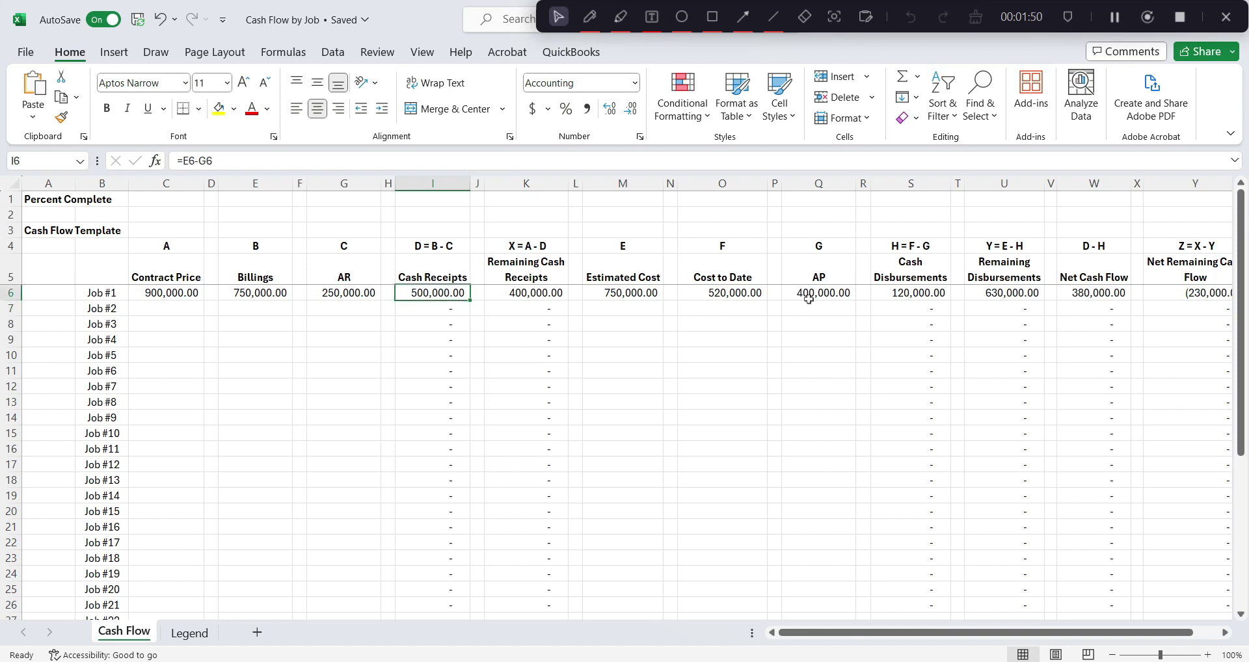
- Inspect the Remaining Cash Receipts formula for Job #1 in cell K6 and leave it as is
{"action": "key", "text": "Right"}
{"action": "key", "text": "Right"}
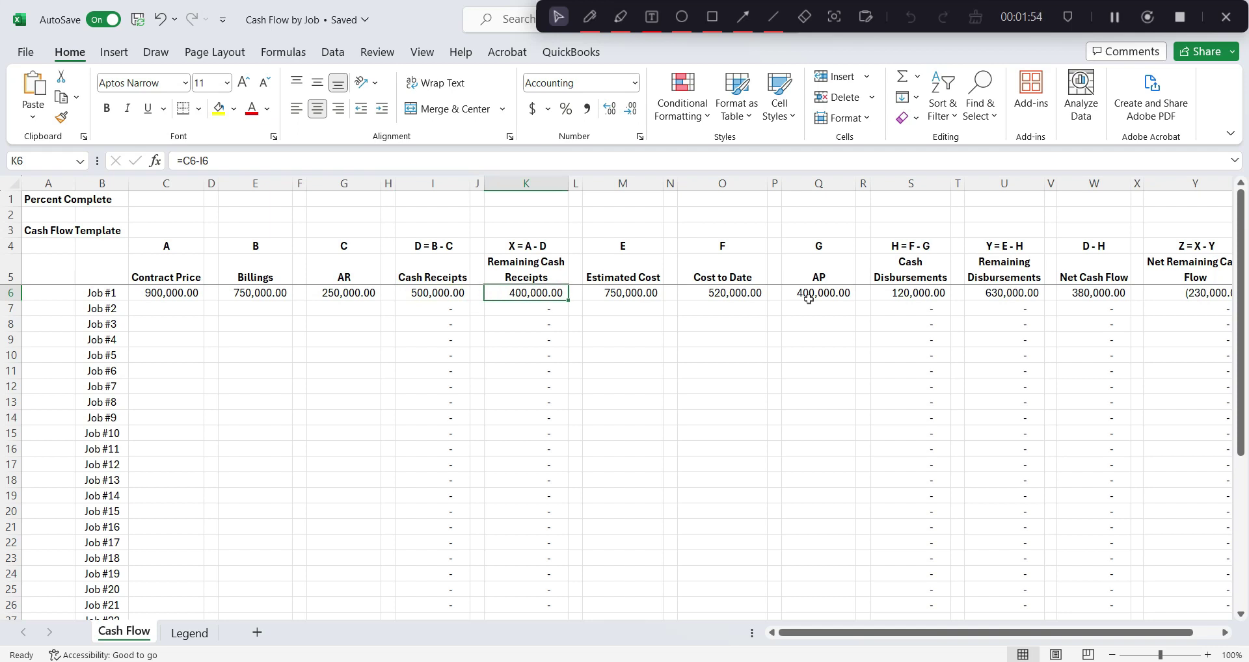
{"action": "double_click", "coordinate": [520, 294]}
{"action": "key", "text": "Return"}
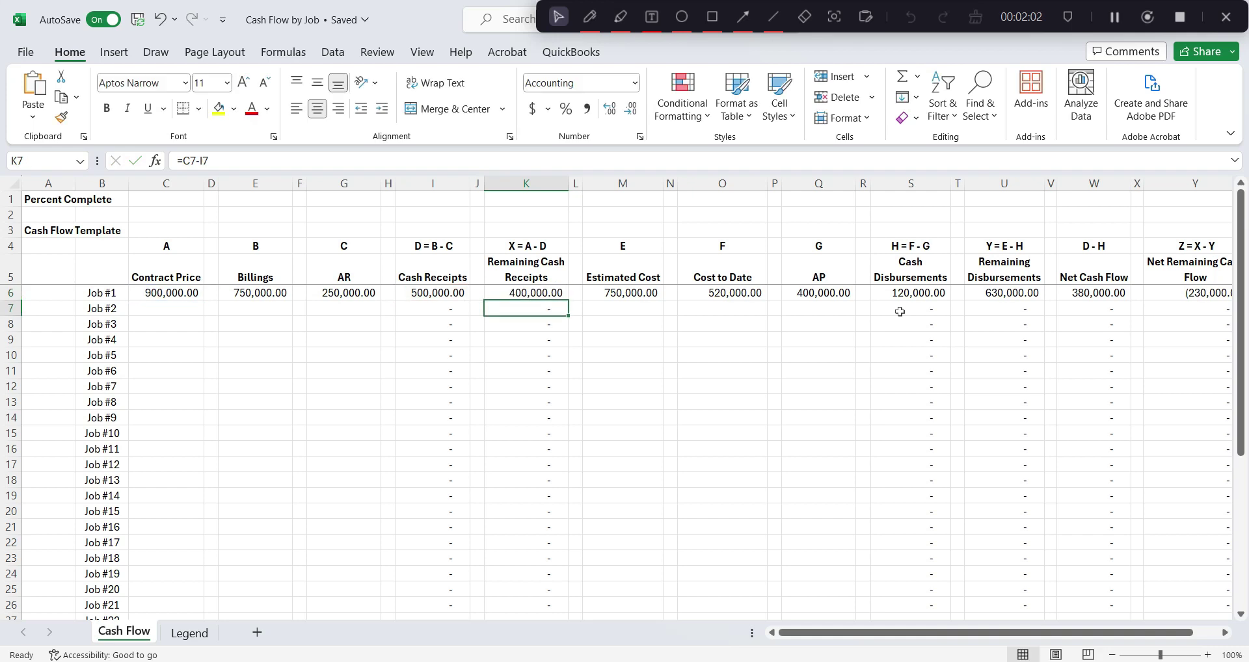
{"action": "key", "text": "Up"}
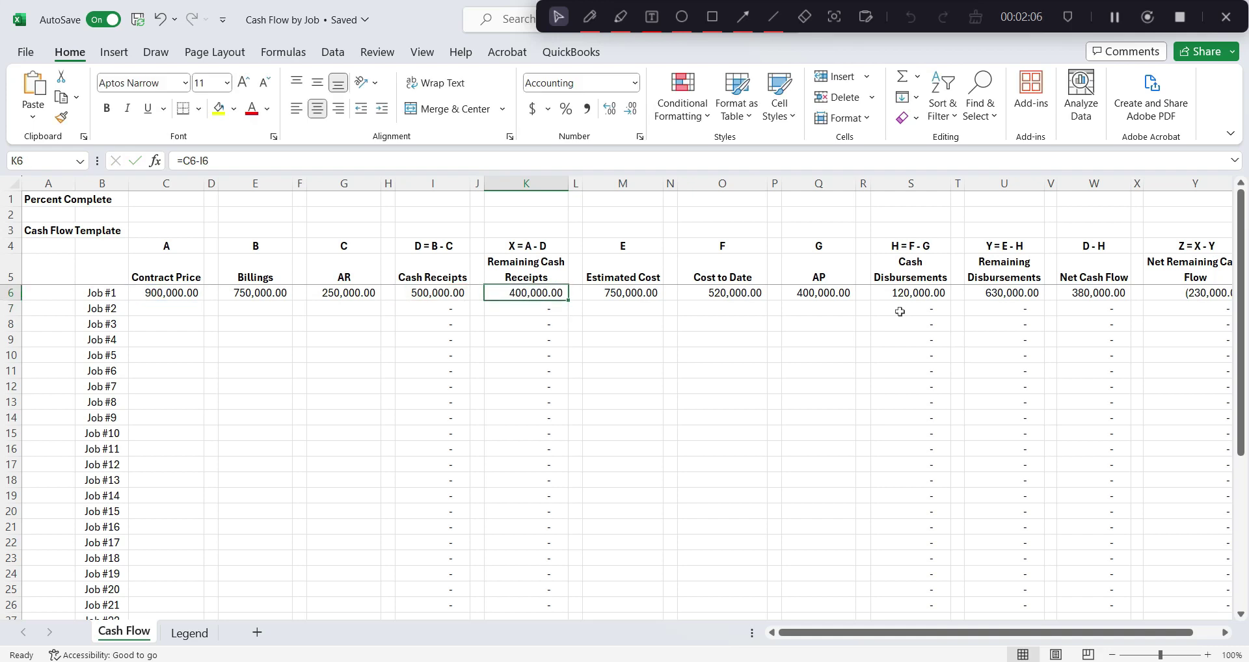
- Review Job #1's entries for Estimated Cost, Cost to Date and AP, comparing Cost to Date with AP
{"action": "key", "text": "Right"}
{"action": "key", "text": "Right"}
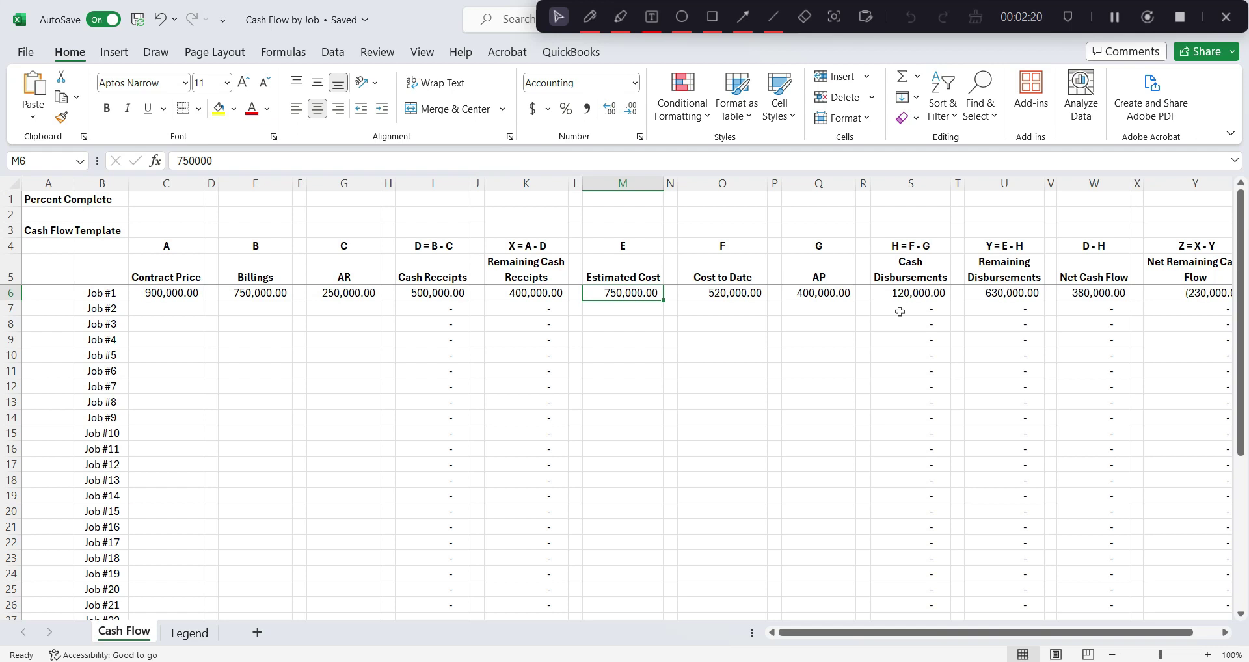
{"action": "key", "text": "Right"}
{"action": "key", "text": "Right"}
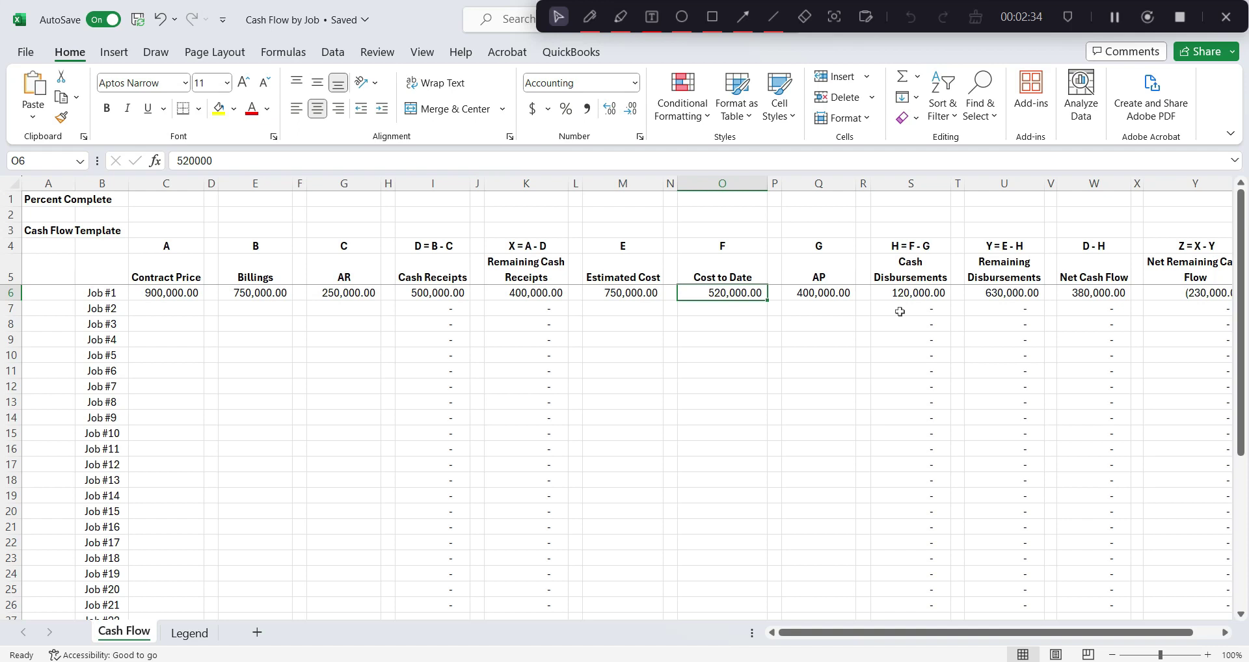
{"action": "key", "text": "Right"}
{"action": "key", "text": "Right"}
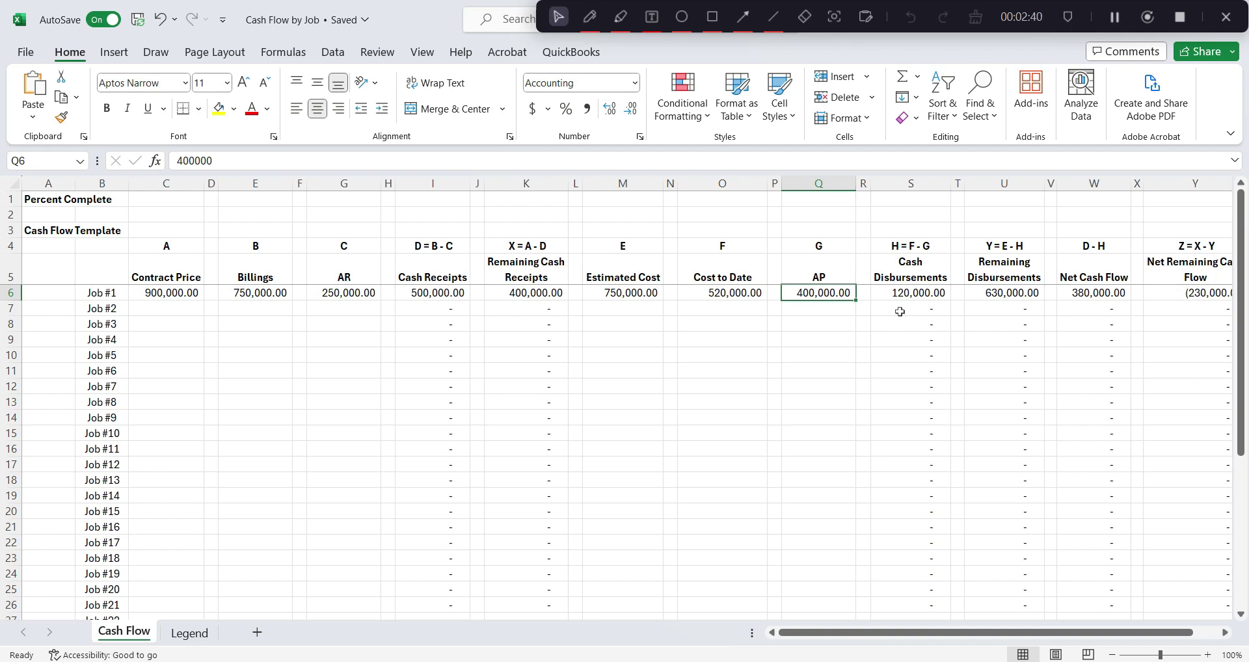
{"action": "key", "text": "Left"}
{"action": "key", "text": "Left"}
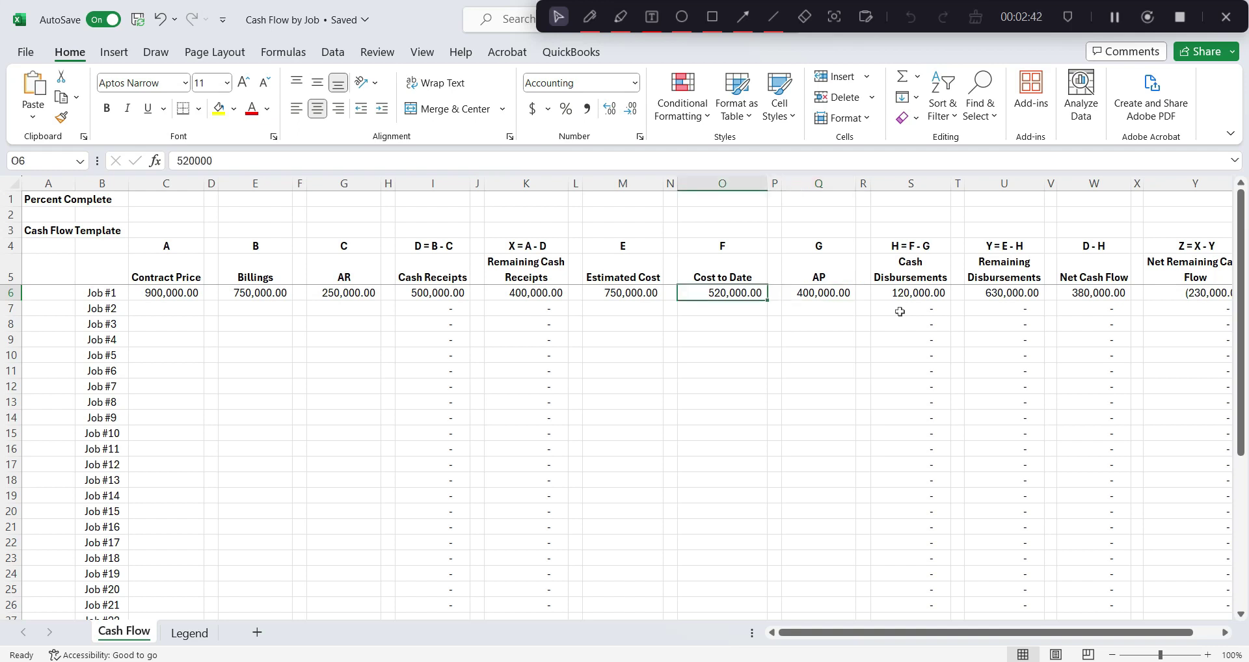
{"action": "key", "text": "Right"}
{"action": "key", "text": "Right"}
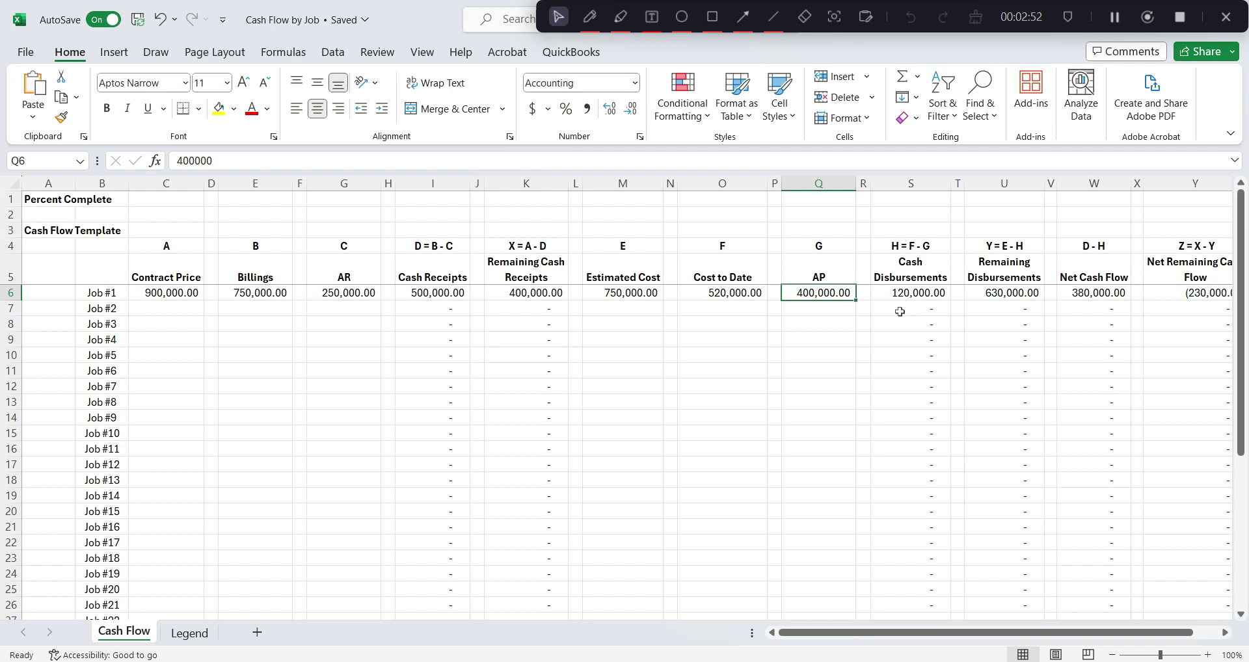
- Inspect the Cash Disbursements formula for Job #1 in cell S6 and leave it as is
{"action": "key", "text": "Right"}
{"action": "key", "text": "Right"}
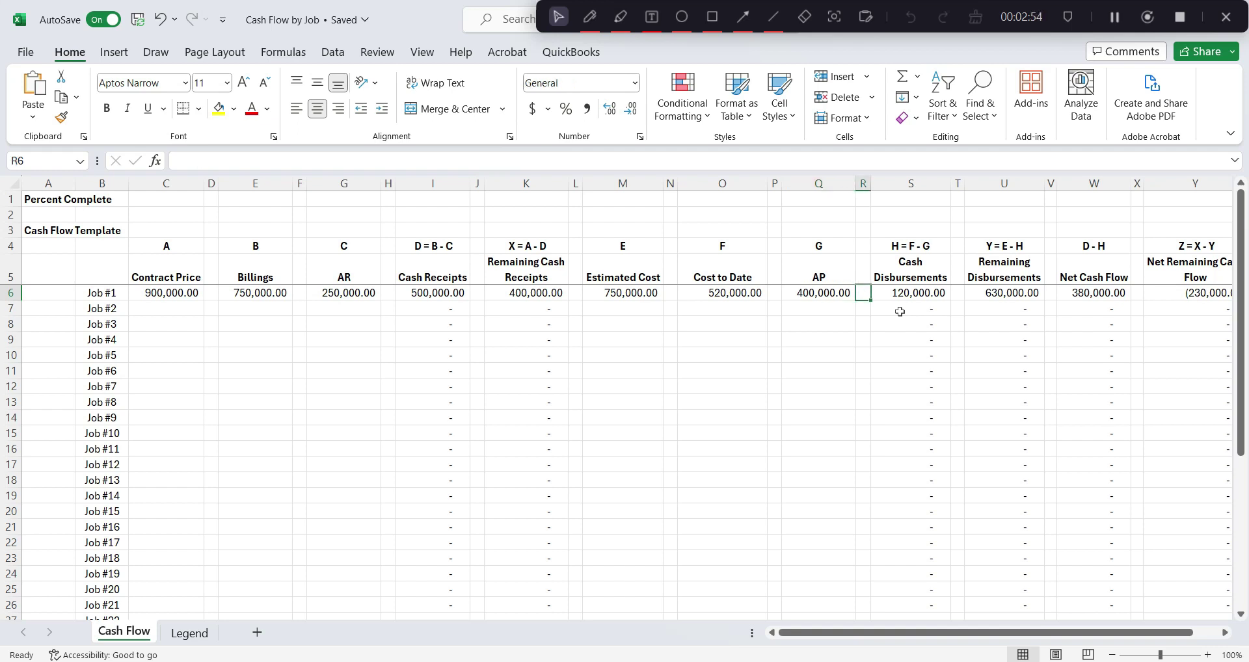
{"action": "double_click", "coordinate": [934, 295]}
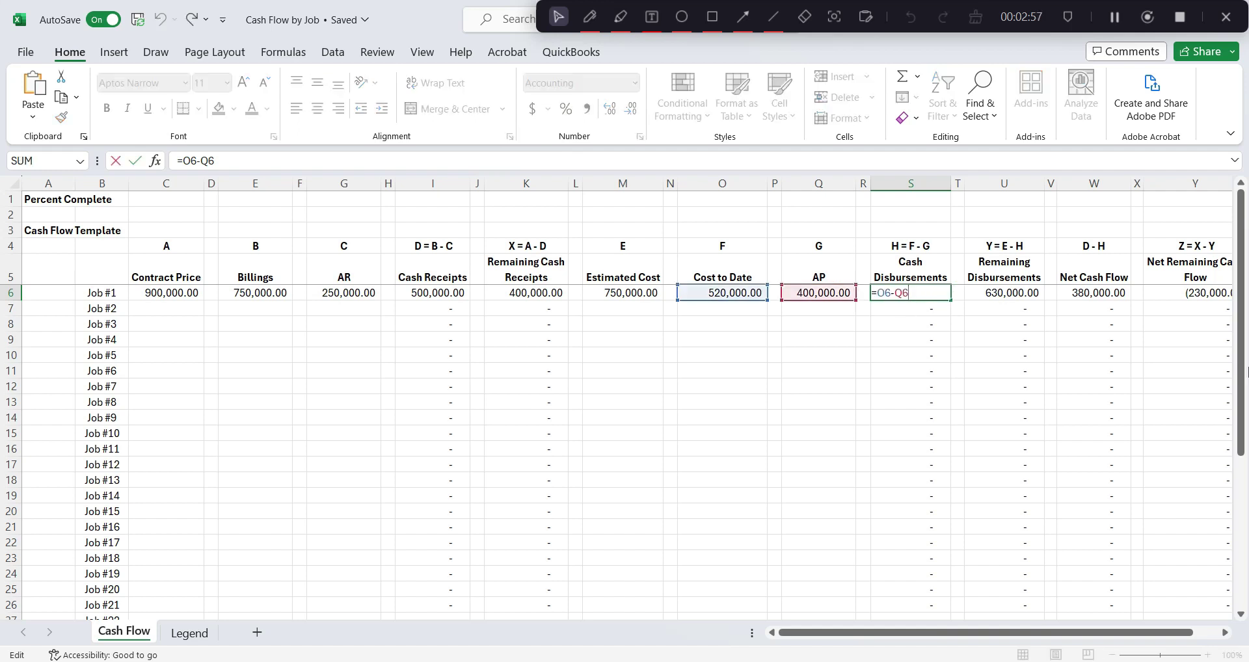
{"action": "key", "text": "Return"}
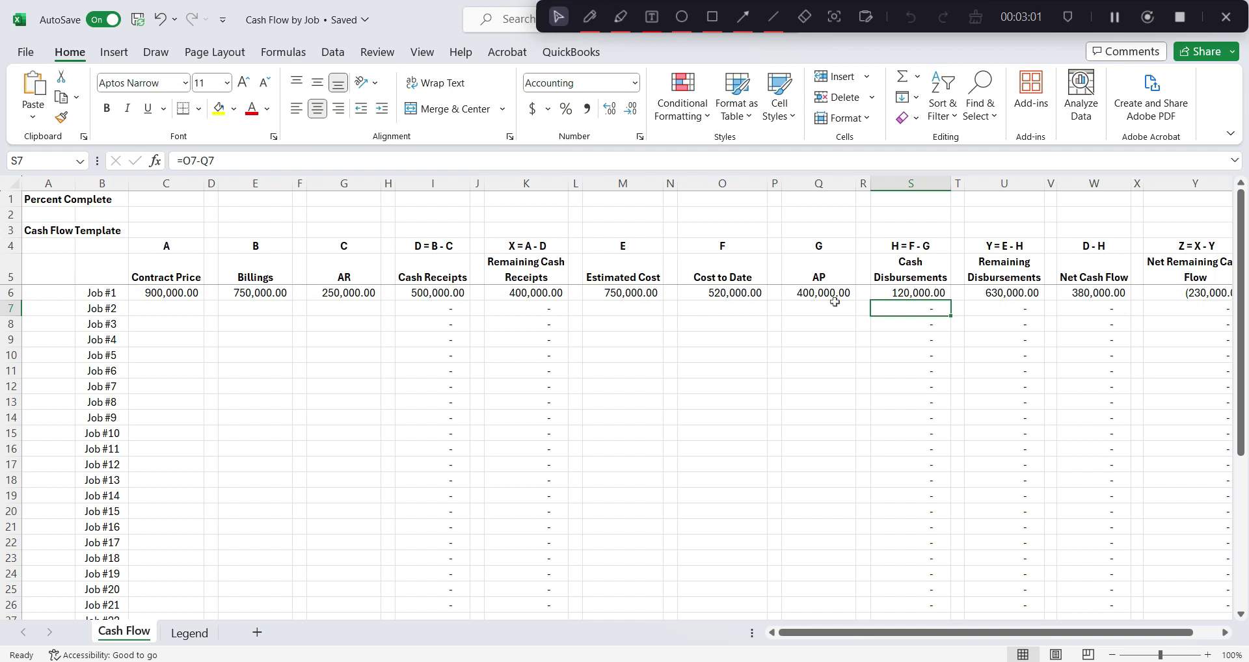
{"action": "key", "text": "Up"}
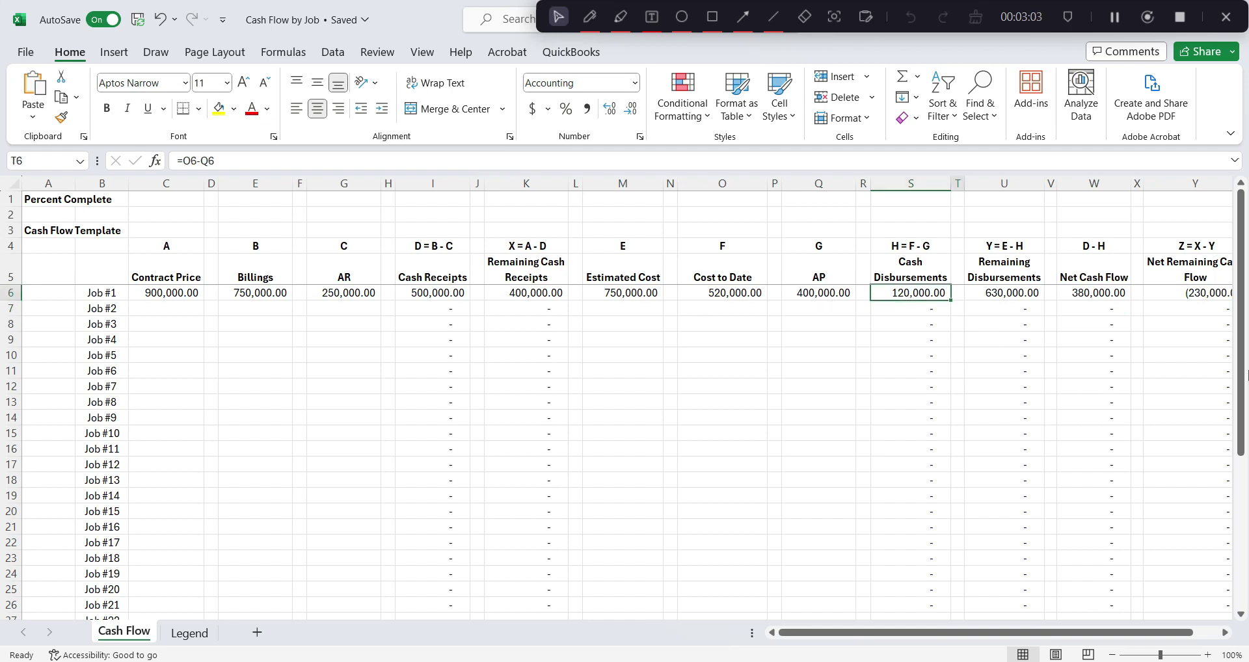
- Inspect the Remaining Disbursements formula for Job #1 in cell U6 and leave it as is
{"action": "key", "text": "Right"}
{"action": "key", "text": "Right"}
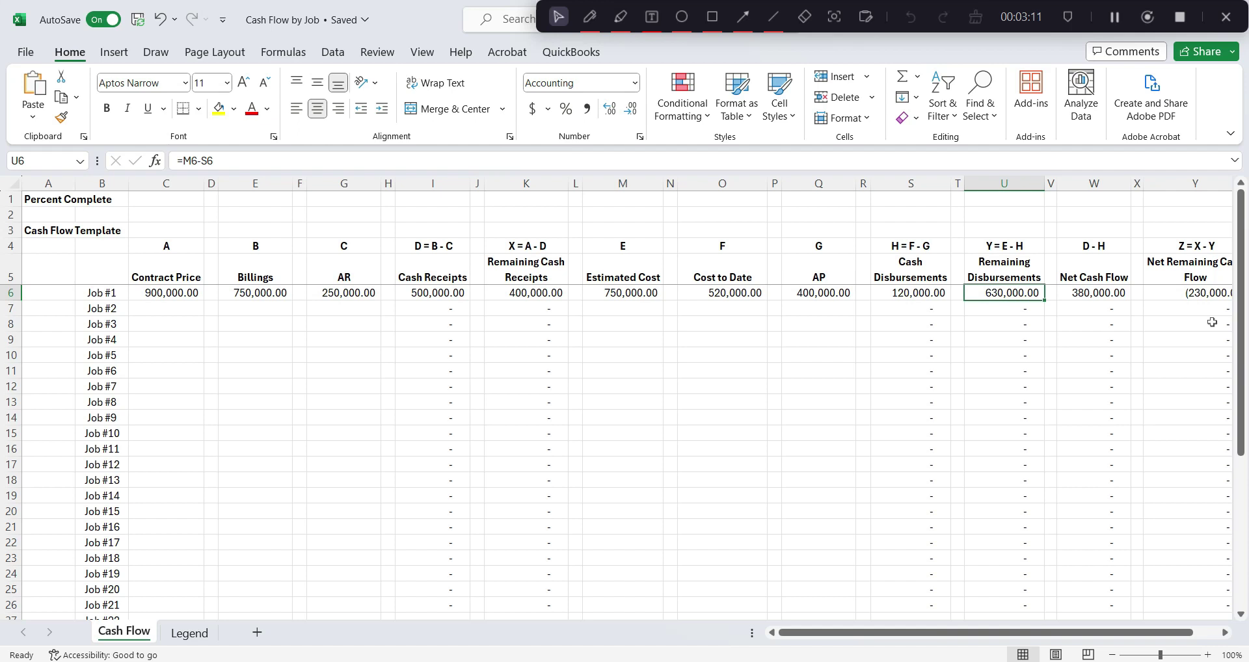
{"action": "double_click", "coordinate": [1018, 292]}
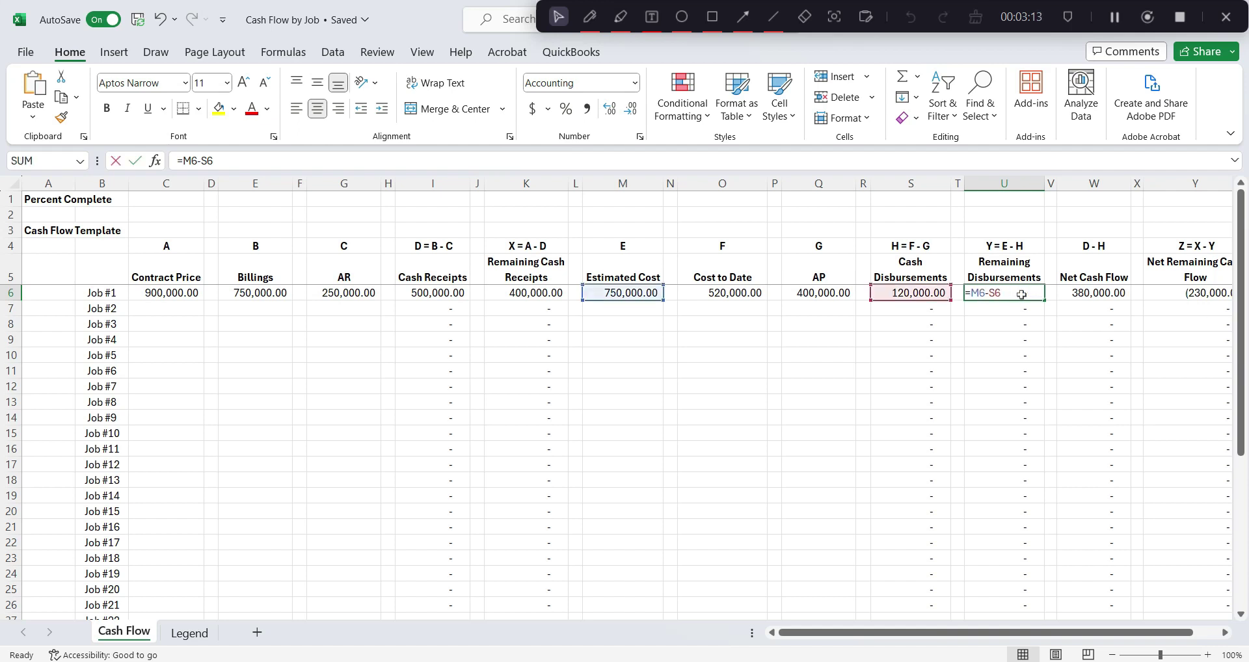
{"action": "key", "text": "Return"}
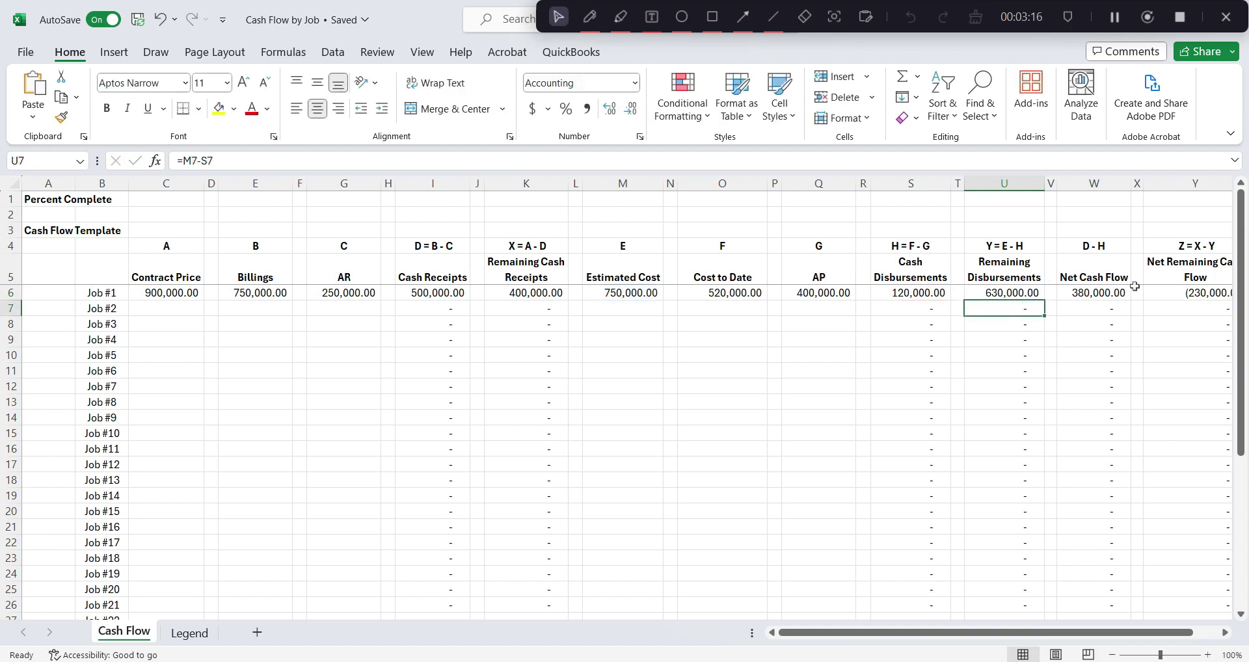
{"action": "key", "text": "Up"}
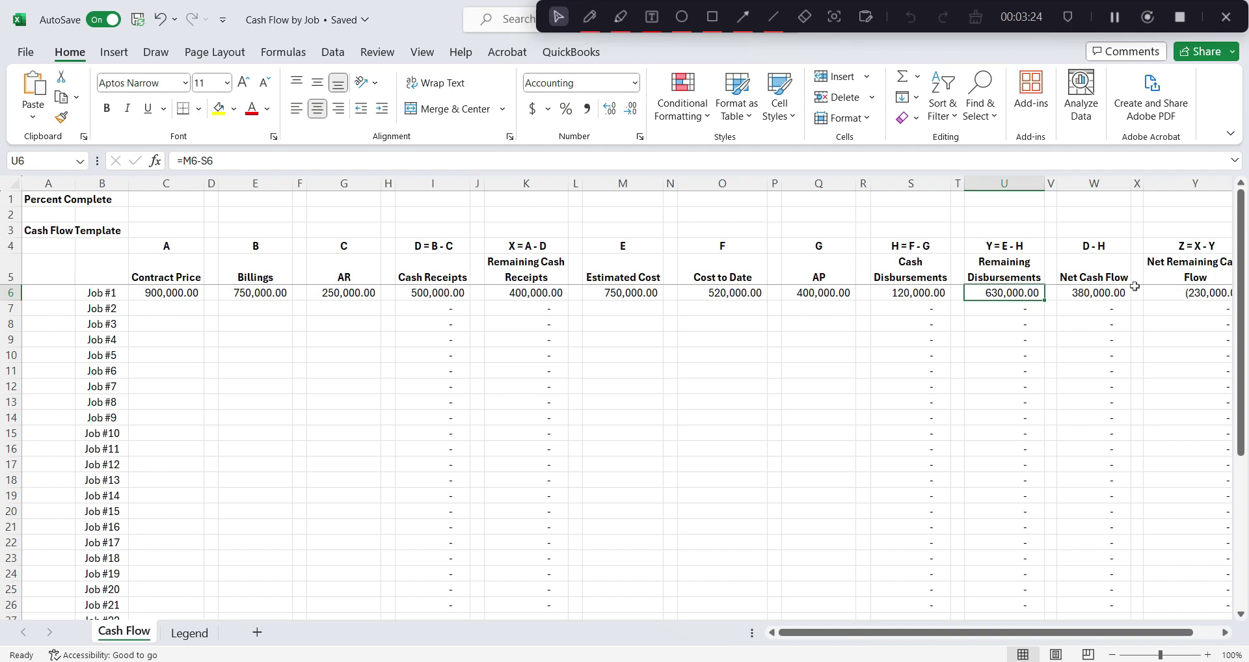
- Inspect the Net Cash Flow formula for Job #1 in cell W6 and leave it as is
{"action": "left_click", "coordinate": [1128, 291]}
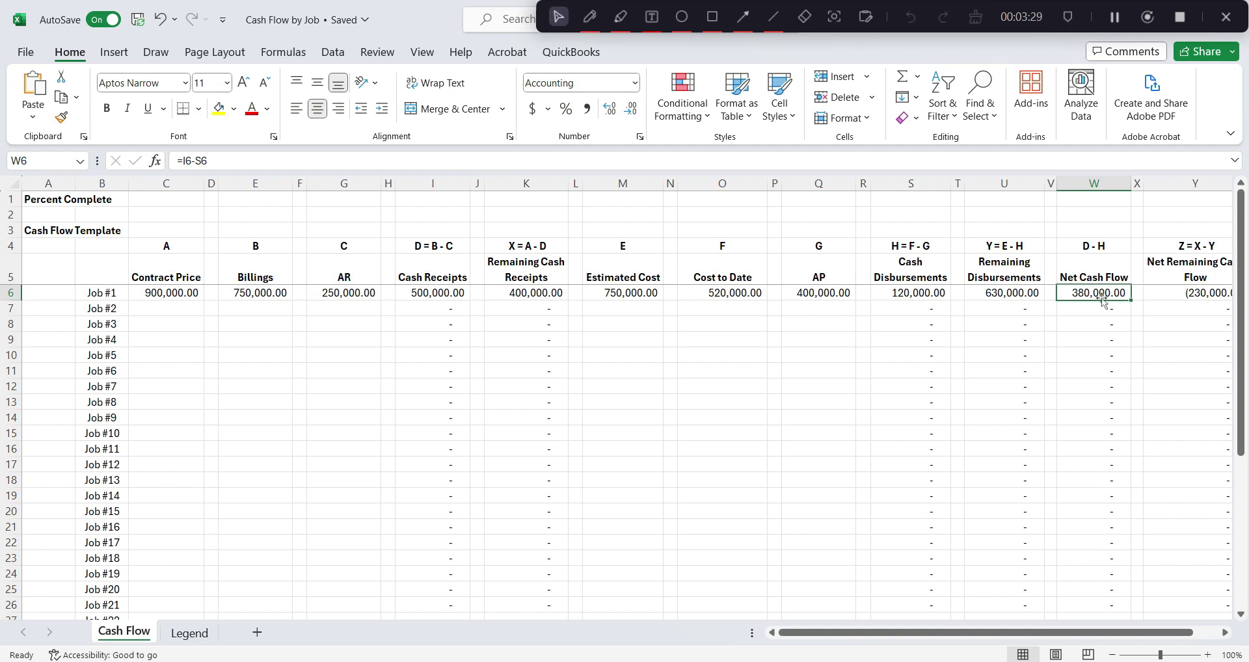
{"action": "double_click", "coordinate": [1104, 292]}
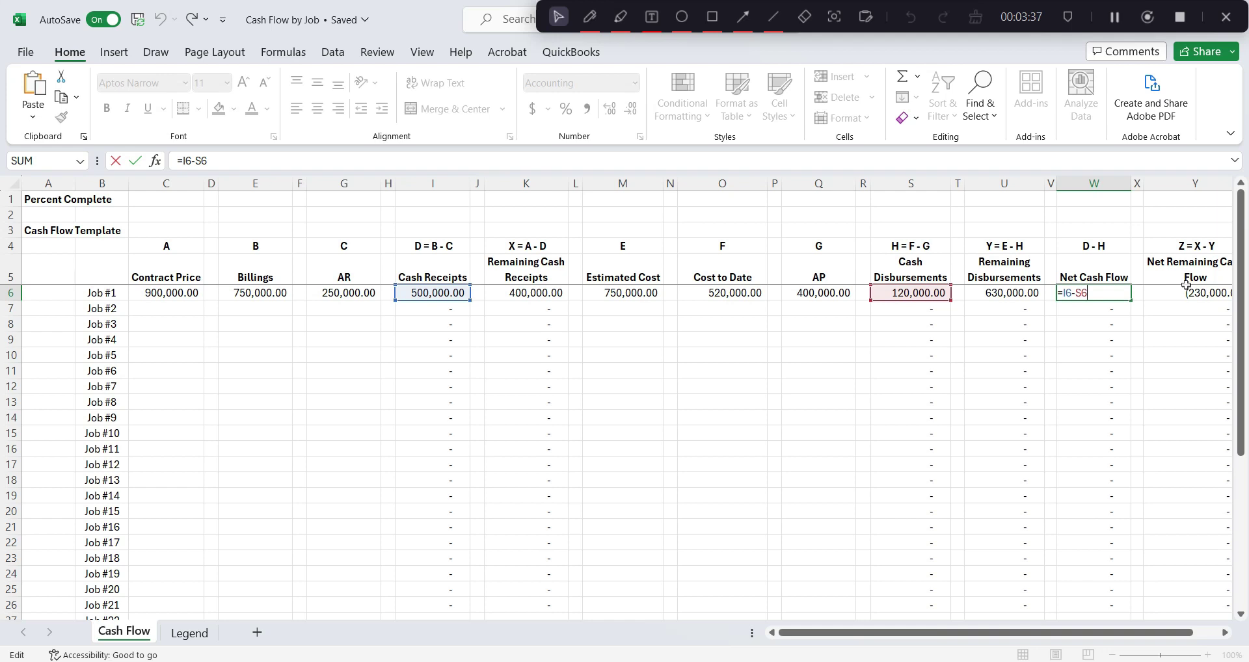
{"action": "key", "text": "Return"}
{"action": "key", "text": "Up"}
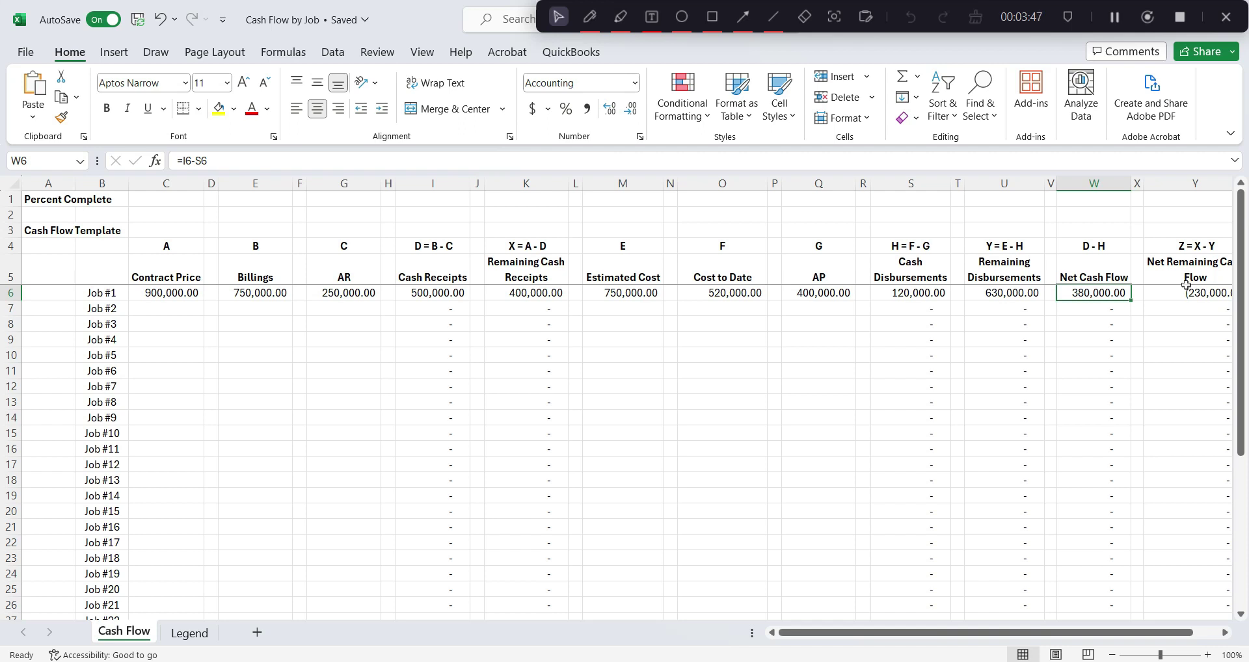
- Inspect the Net Remaining Cash Flow formula for Job #1 in cell Y6 and leave it as is
{"action": "left_click", "coordinate": [1186, 286]}
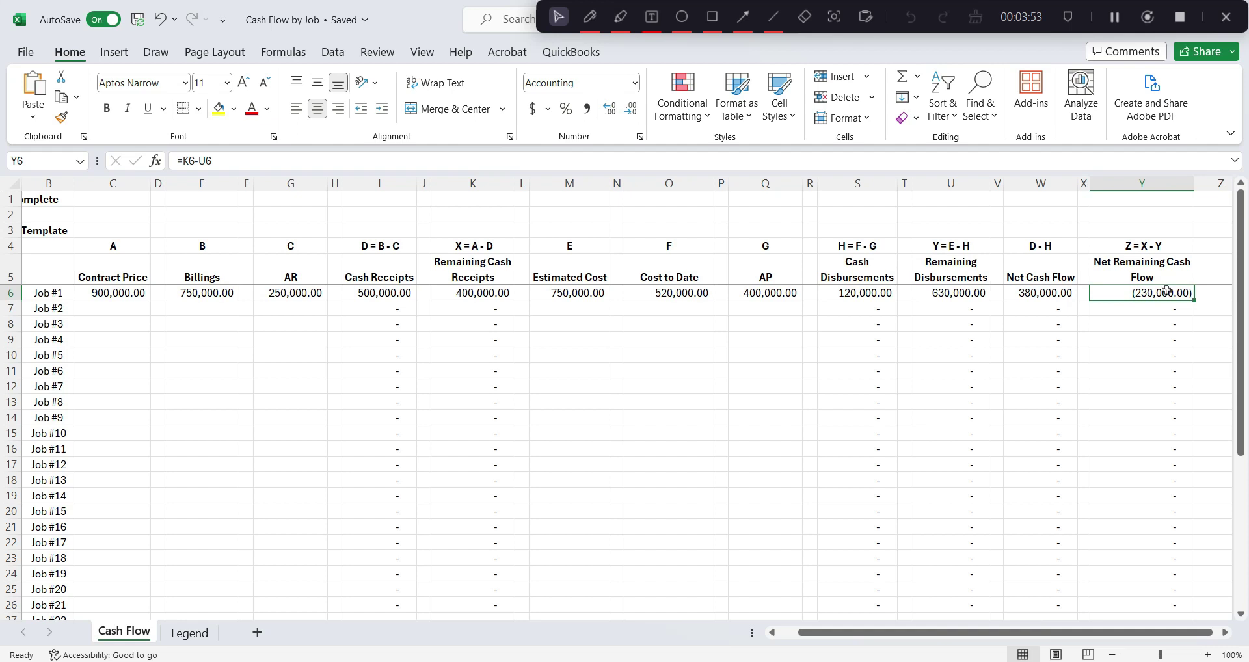
{"action": "double_click", "coordinate": [1168, 292]}
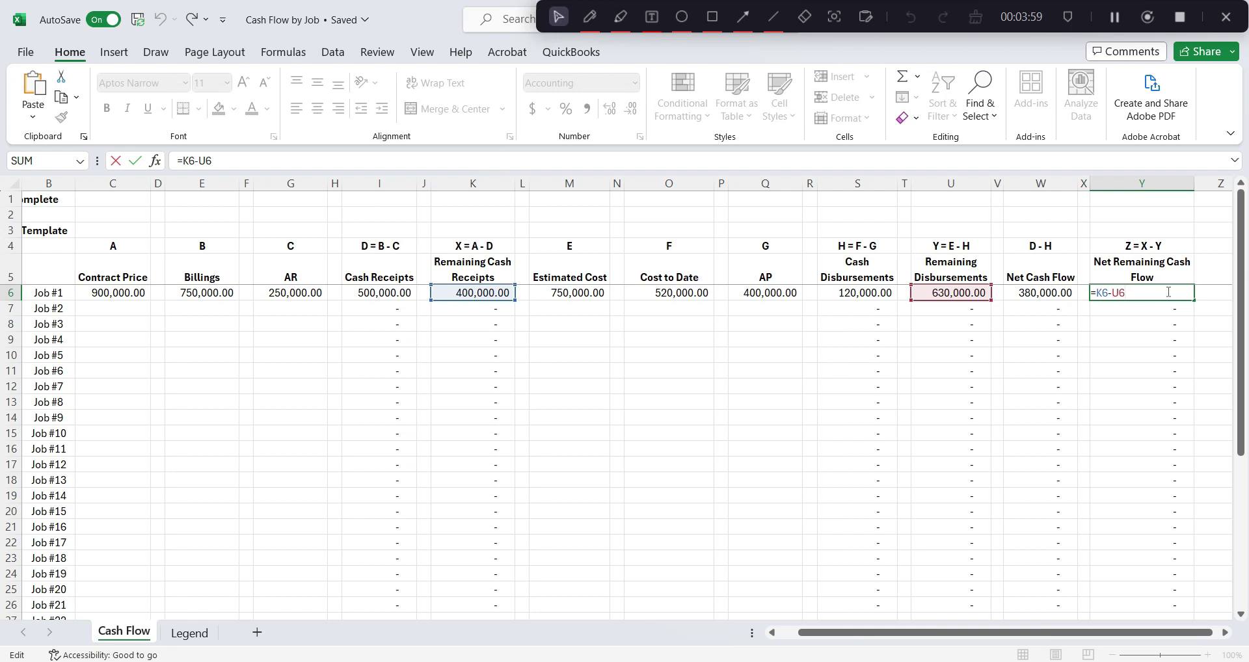
{"action": "key", "text": "Return"}
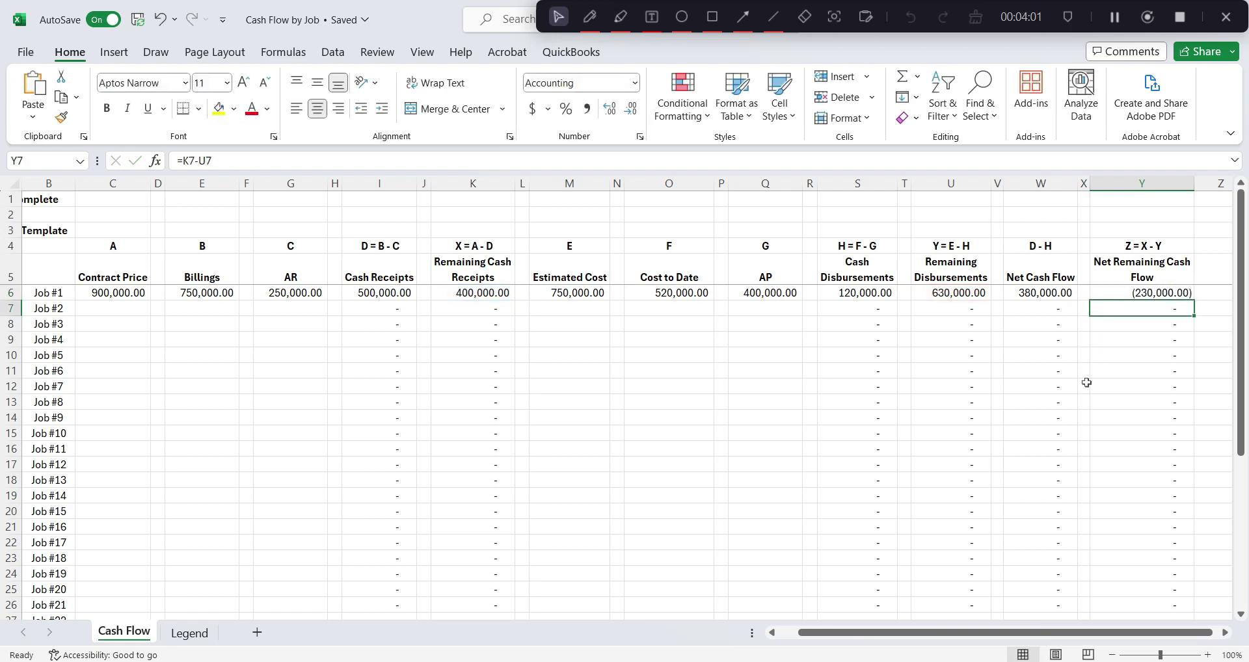
- Go back over the Job #1 row from Net Cash Flow in W6 to the job name in B6
{"action": "left_click", "coordinate": [1050, 301]}
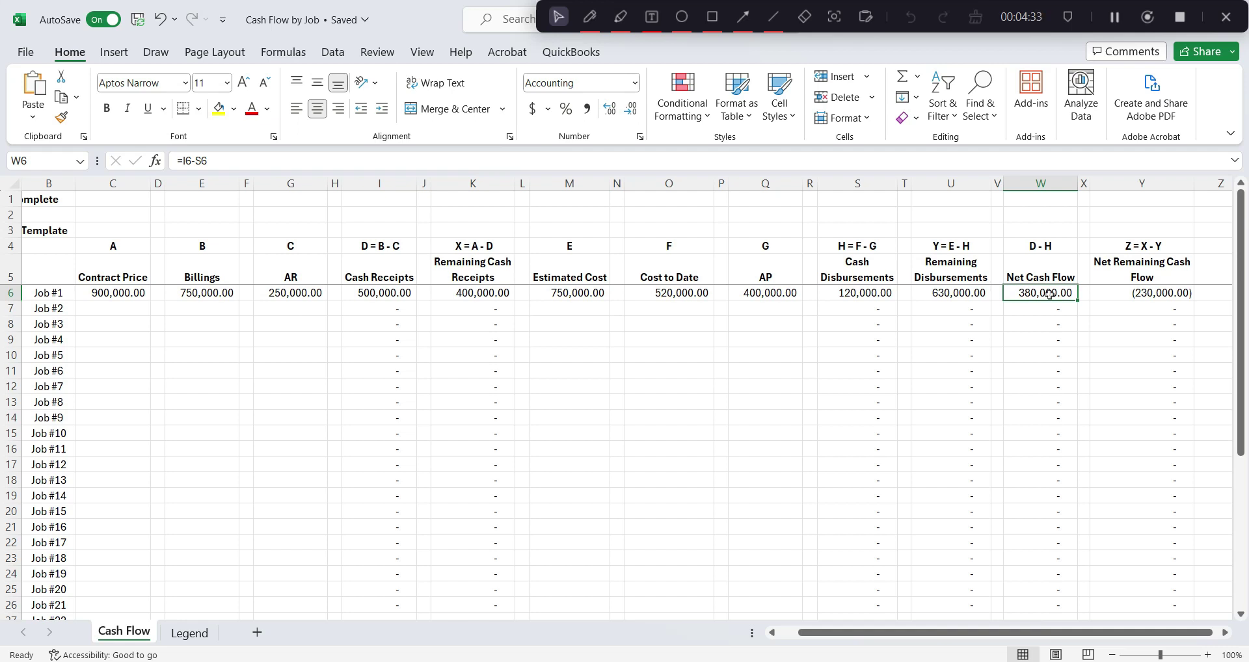
{"action": "key", "text": "Left"}
{"action": "key", "text": "Left"}
{"action": "key", "text": "Left"}
{"action": "key", "text": "Left"}
{"action": "key", "text": "Left"}
{"action": "key", "text": "Left"}
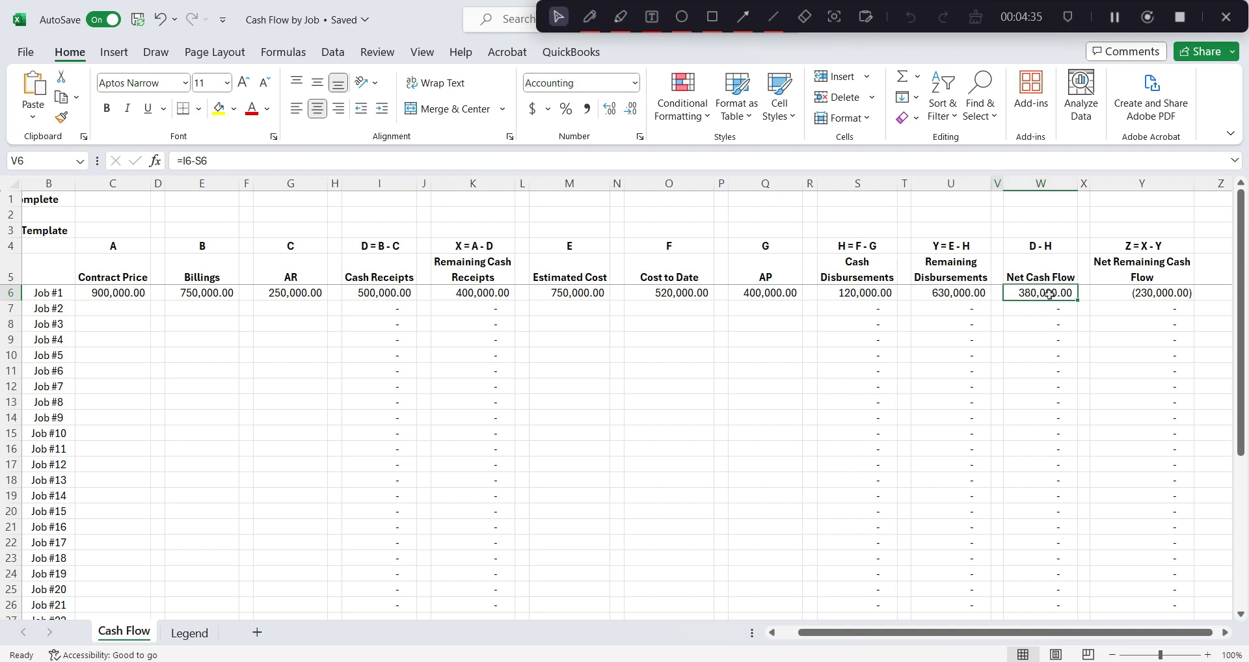
{"action": "key", "text": "Left"}
{"action": "key", "text": "Left"}
{"action": "key", "text": "Left"}
{"action": "key", "text": "Left"}
{"action": "key", "text": "Left"}
{"action": "key", "text": "Left"}
{"action": "key", "text": "Left"}
{"action": "key", "text": "Left"}
{"action": "key", "text": "Left"}
{"action": "key", "text": "Left"}
{"action": "key", "text": "Left"}
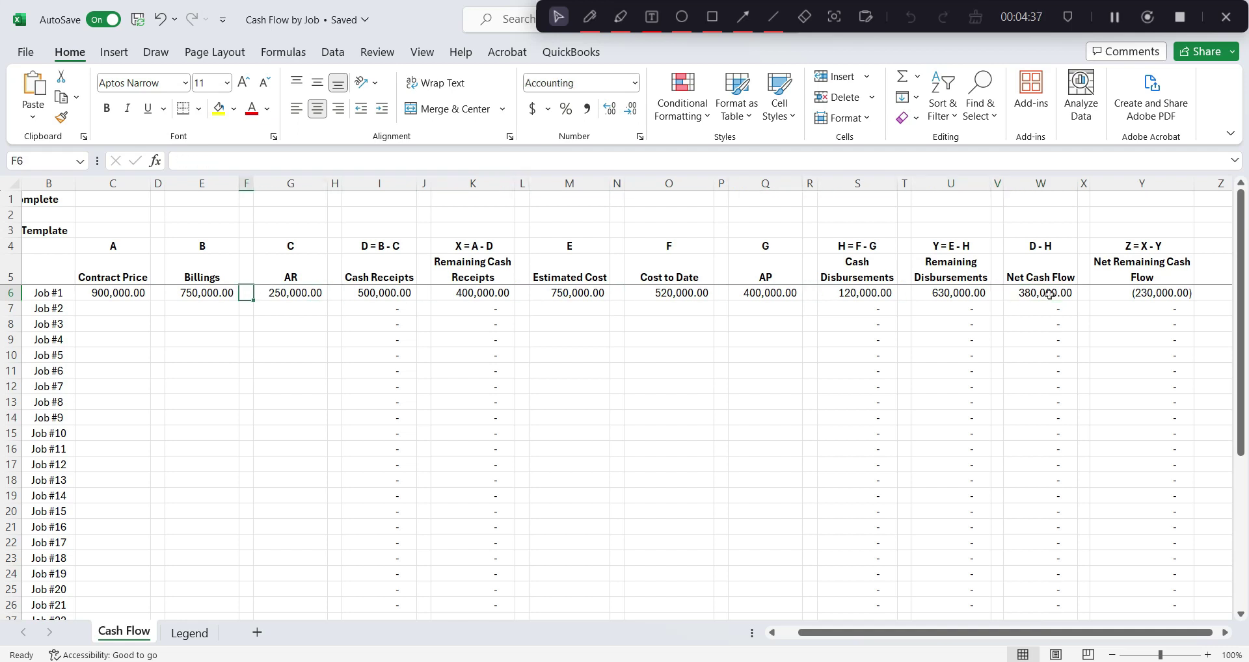
{"action": "key", "text": "Left"}
{"action": "key", "text": "Left"}
{"action": "key", "text": "Left"}
{"action": "key", "text": "Left"}
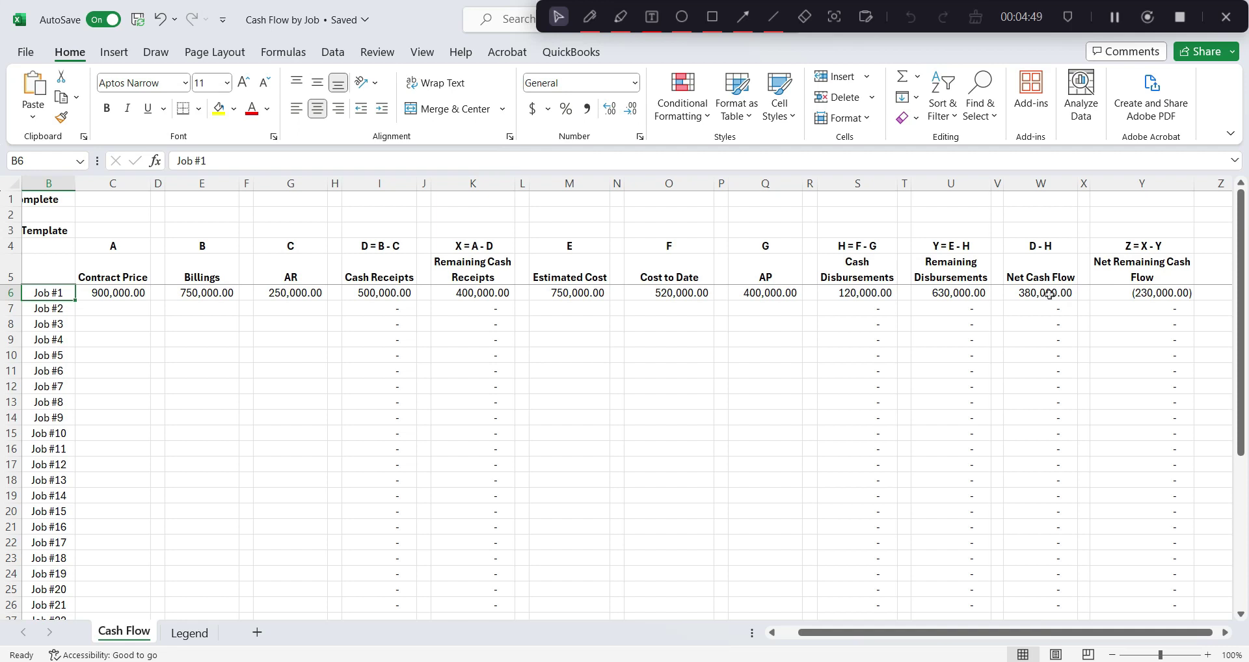
- Look at the column totals in row 36 below the job list and return to the Job #1 row
{"action": "scroll", "coordinate": [679, 314], "scroll_direction": "down", "scroll_amount": 5}
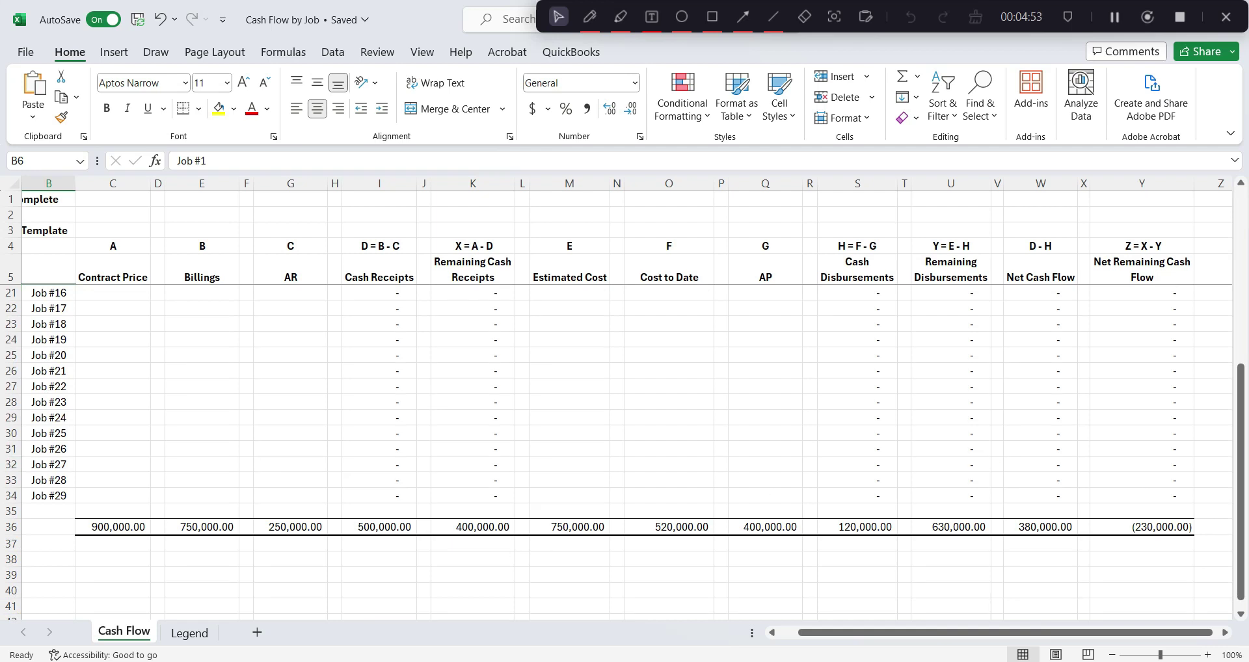
{"action": "scroll", "coordinate": [254, 453], "scroll_direction": "up", "scroll_amount": 1}
{"action": "scroll", "coordinate": [254, 453], "scroll_direction": "up", "scroll_amount": 5}
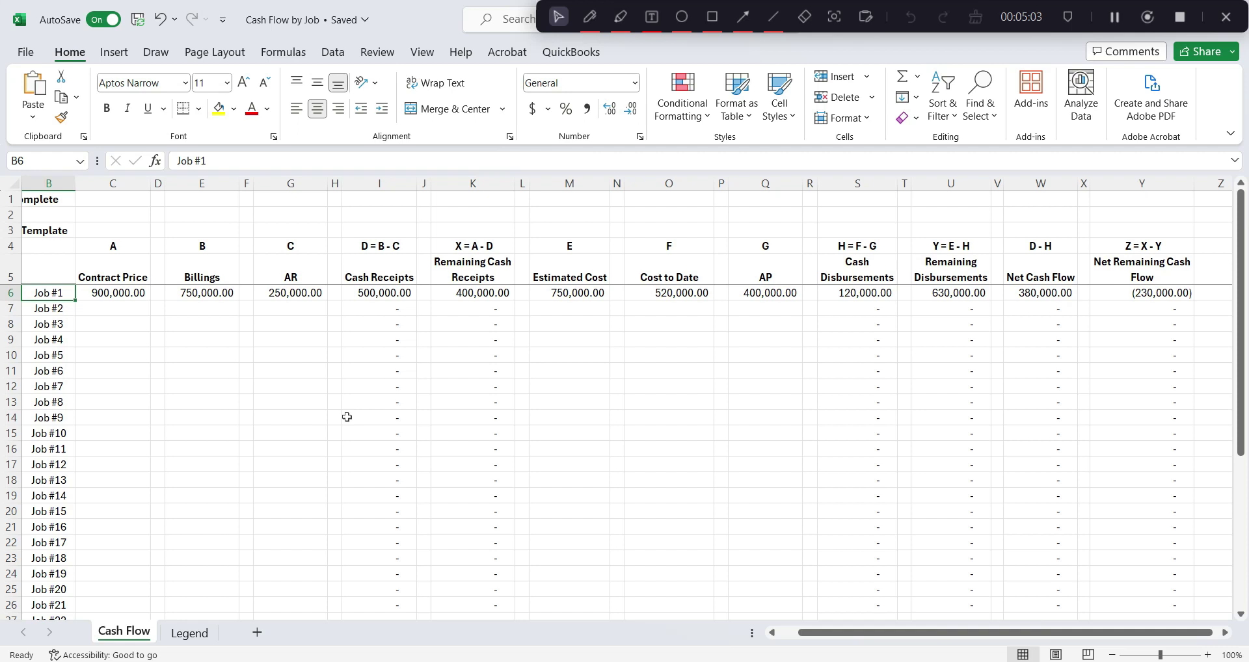
{"action": "left_click_drag", "start_coordinate": [324, 308], "coordinate": [2, 308]}
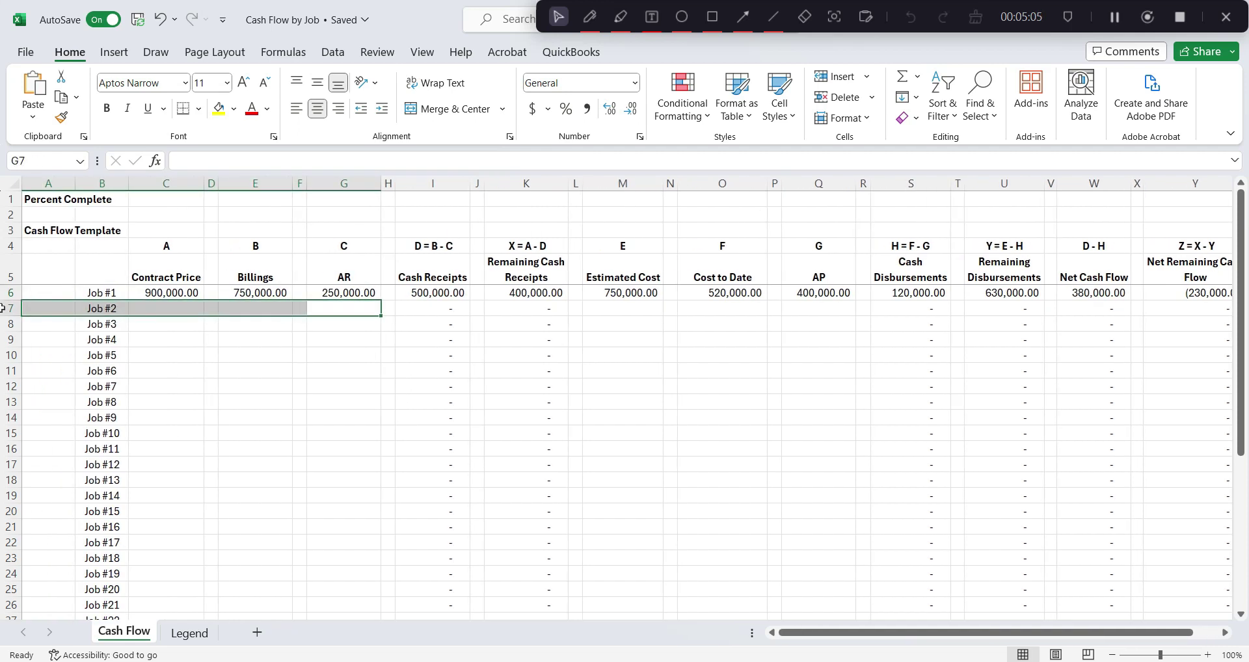
{"action": "mouse_move", "coordinate": [303, 371]}
{"action": "left_mouse_down"}
{"action": "mouse_move", "coordinate": [266, 369]}
{"action": "mouse_move", "coordinate": [305, 373]}
{"action": "left_mouse_up"}
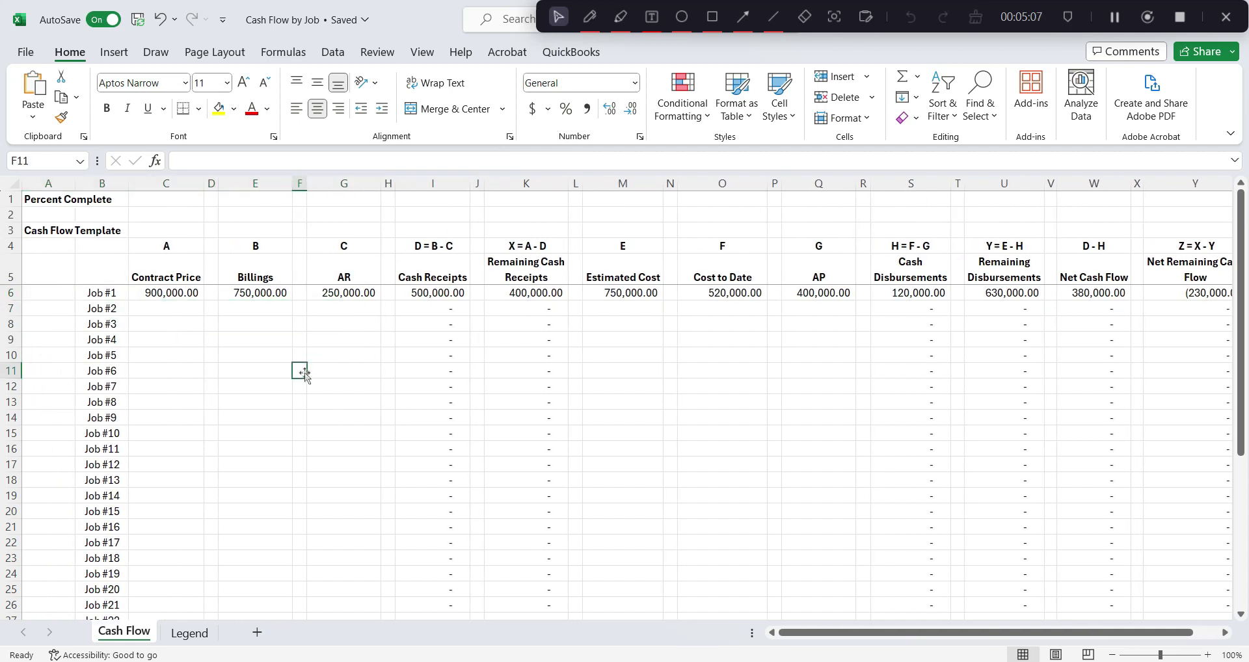